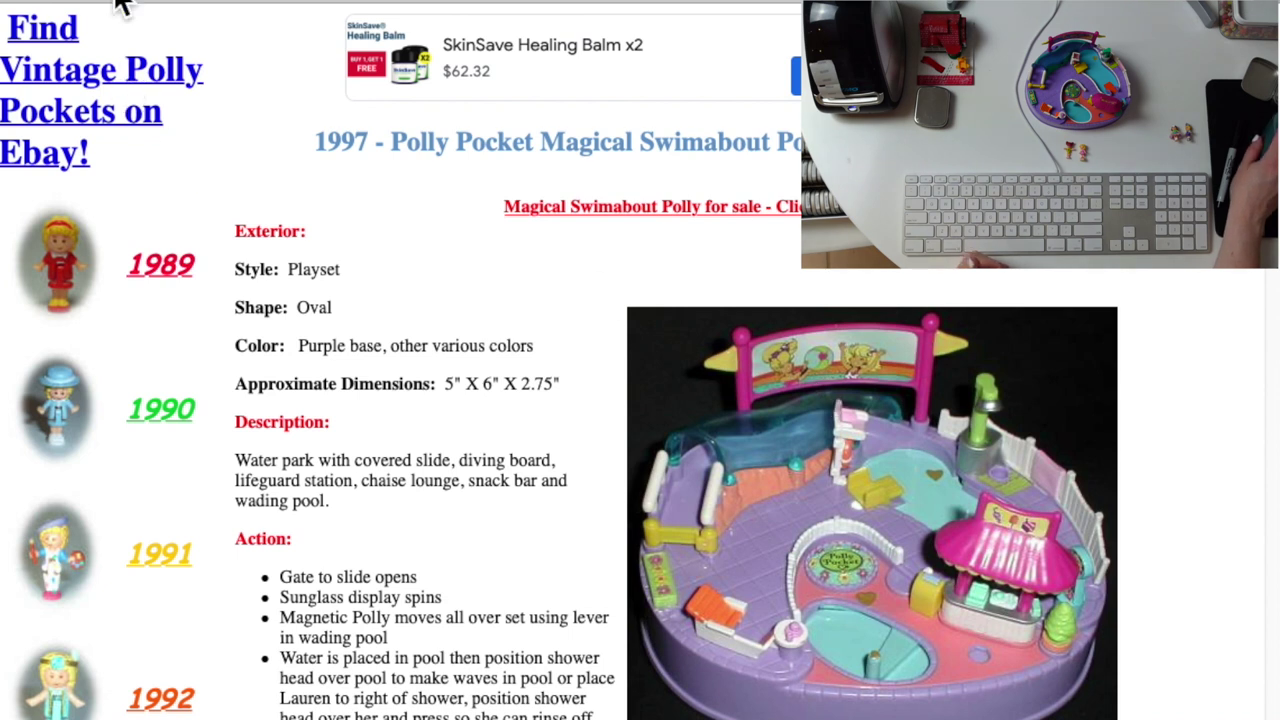
Step: Look over the description, dimensions and dolls of the 1997 Pool Party playset on the Polly Pocket reference site
scroll(396, 404, "down", 9)
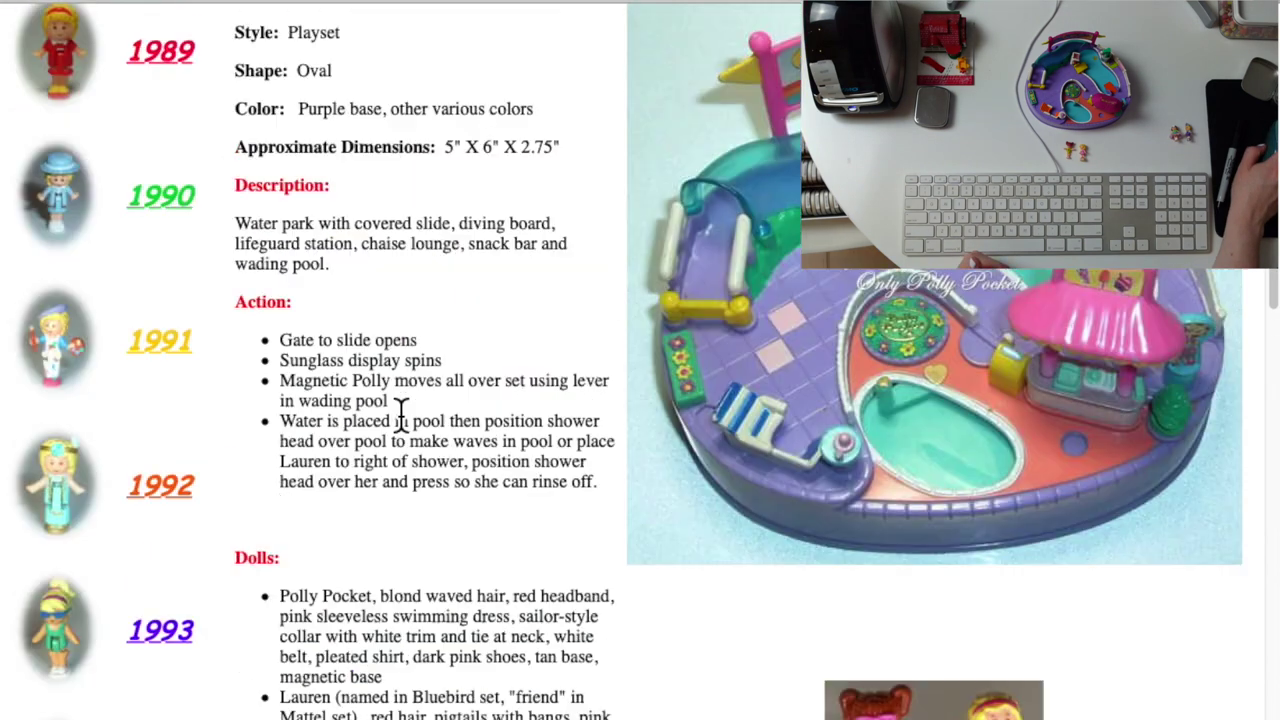
scroll(400, 414, "up", 5)
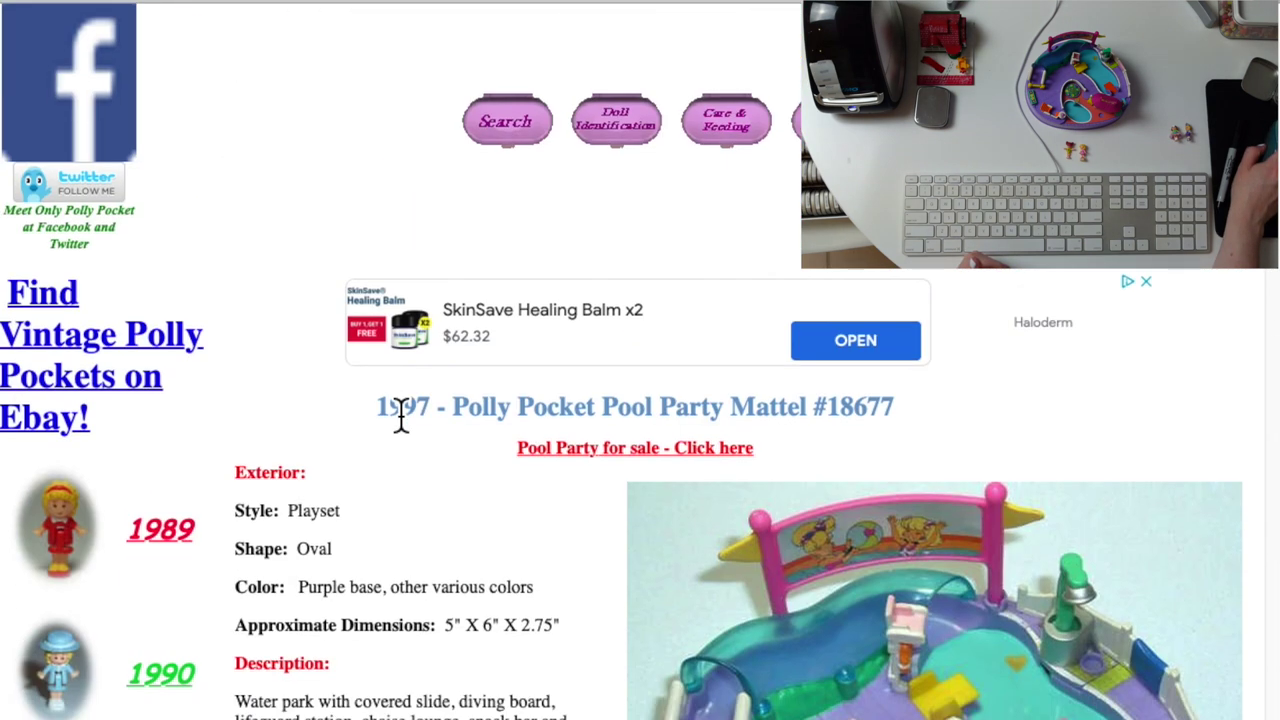
scroll(400, 414, "down", 2)
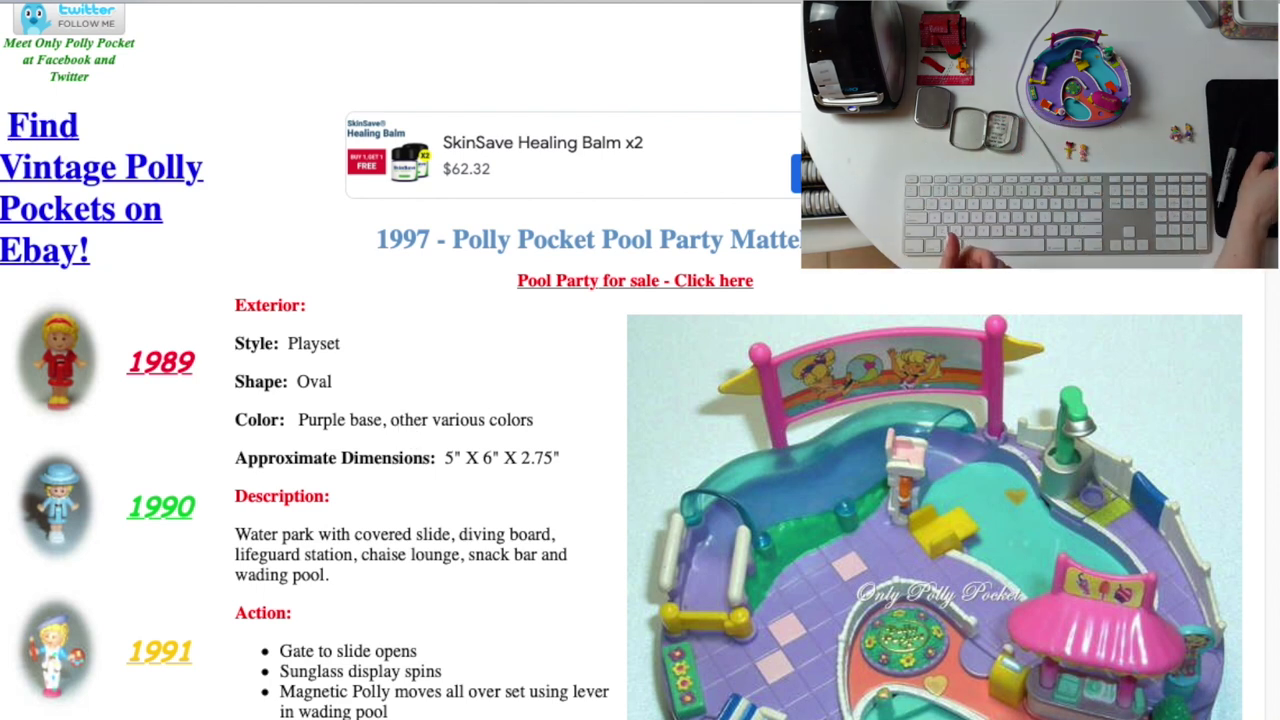
Step: Switch to the DYMO label software and change the label's title to "1997 Pool Party"
key("super+Tab")
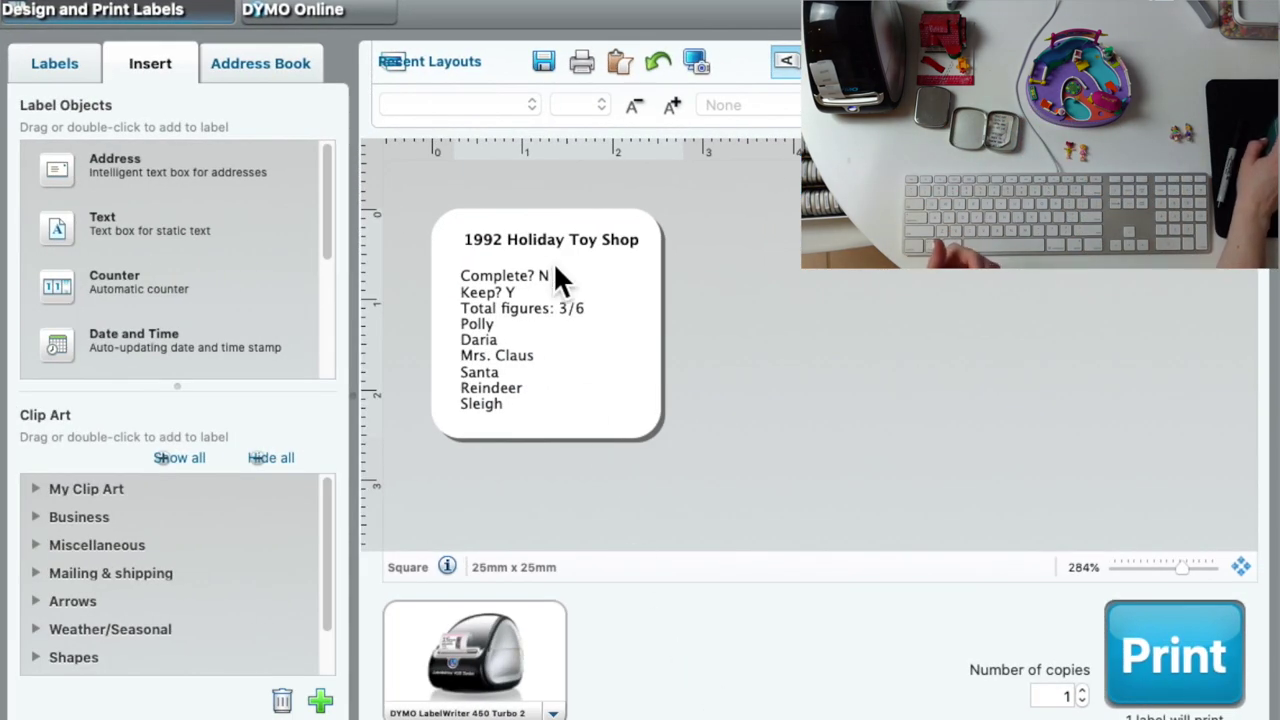
left_click(505, 234)
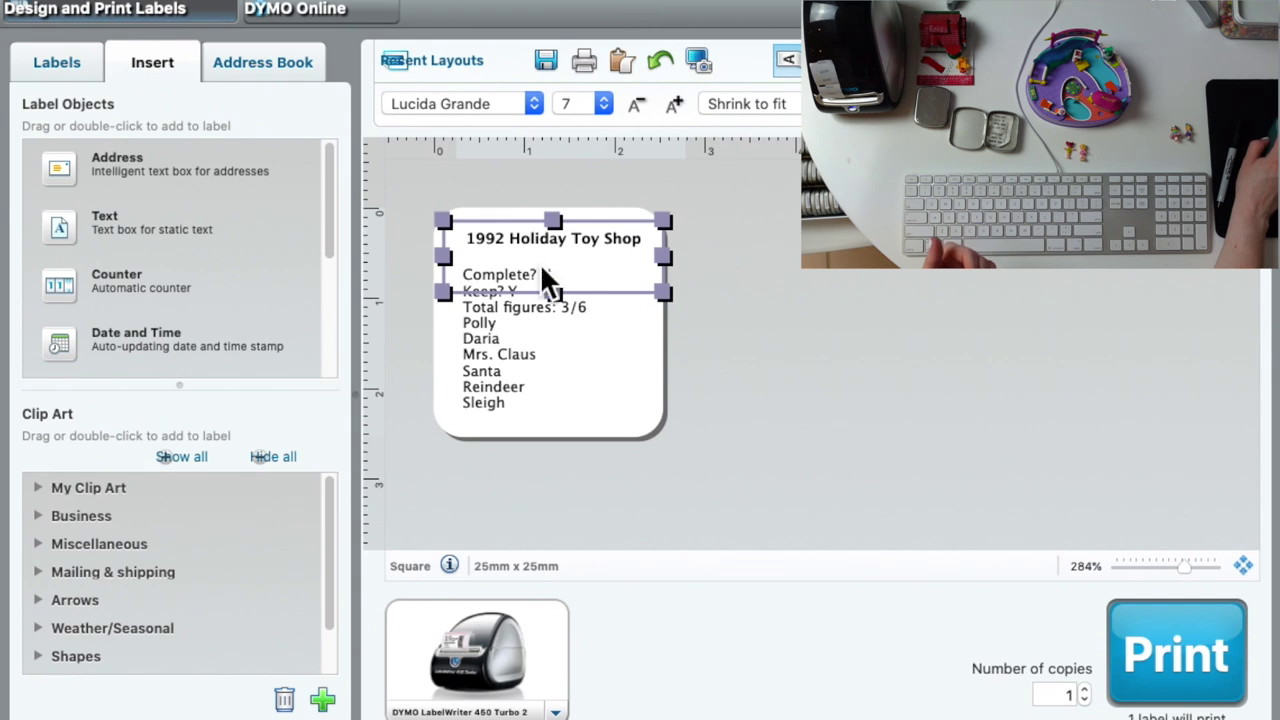
double_click(546, 245)
left_click_drag(497, 238, 645, 255)
type("7 Pool Party")
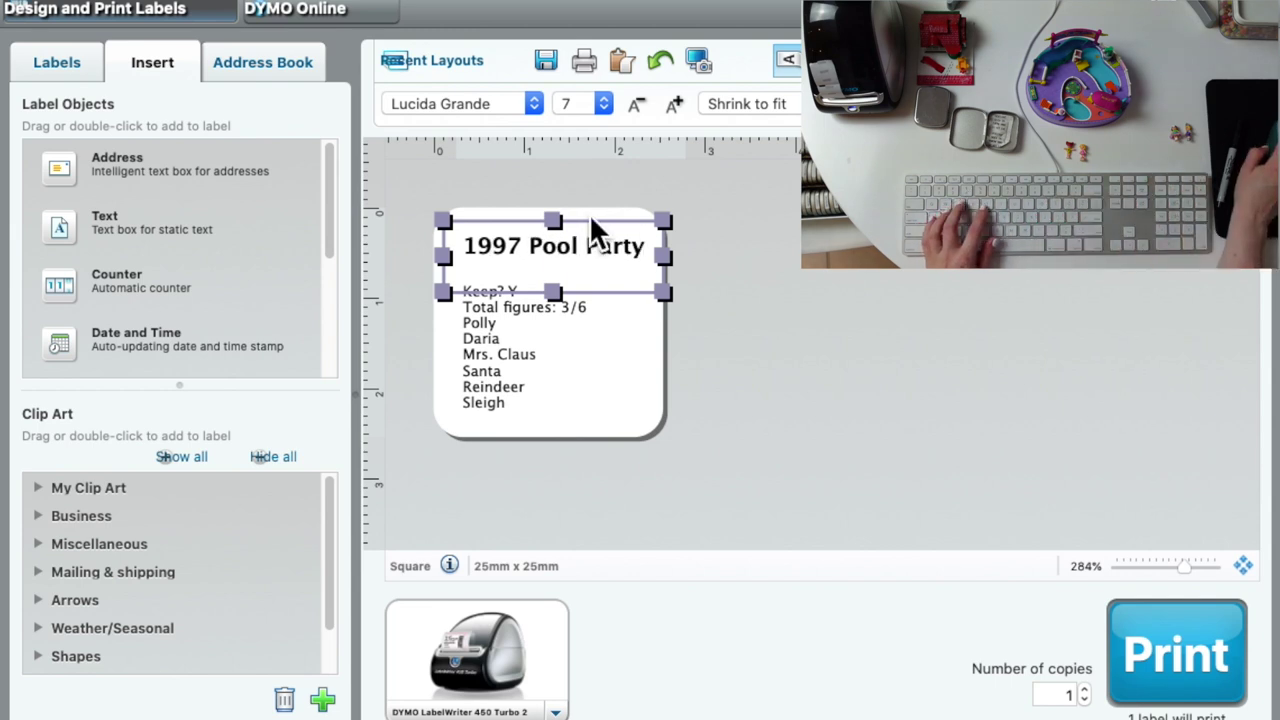
Step: In the label's details text, set Complete? to Y and Total figures to 2/2
double_click(543, 354)
left_click(597, 313)
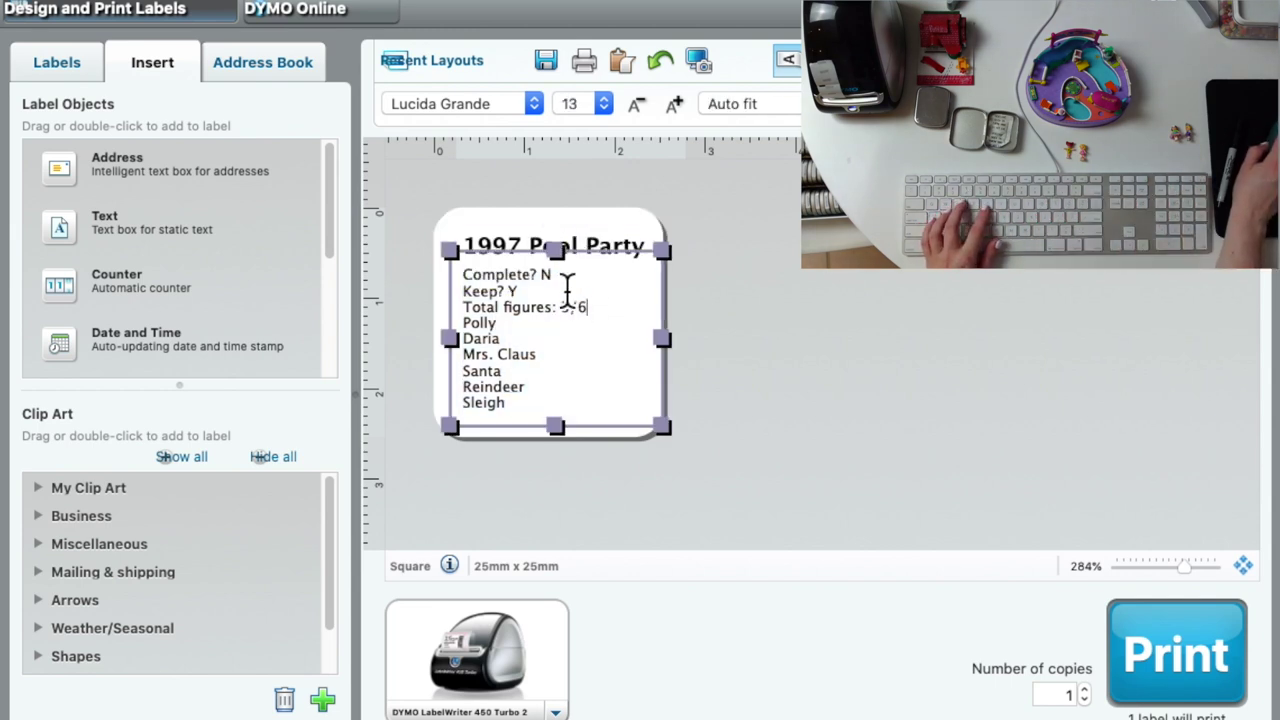
left_click(572, 277)
key("BackSpace")
type("Y")
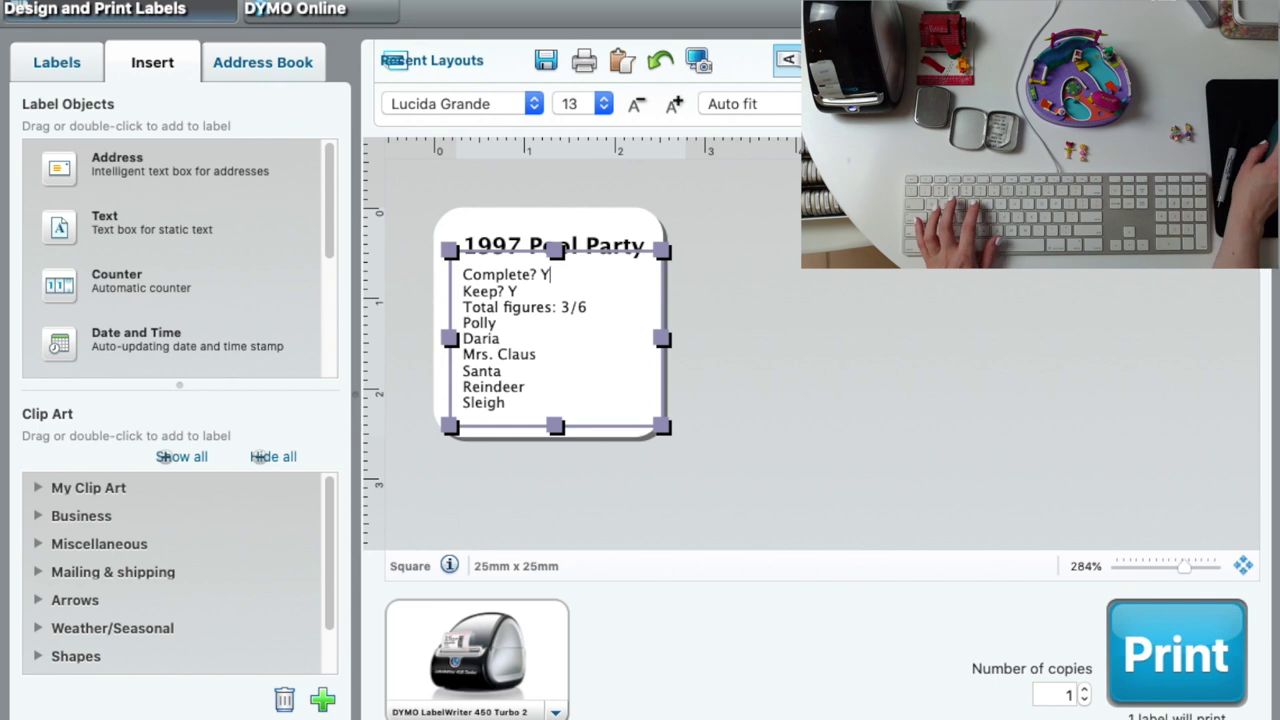
left_click_drag(592, 310, 570, 310)
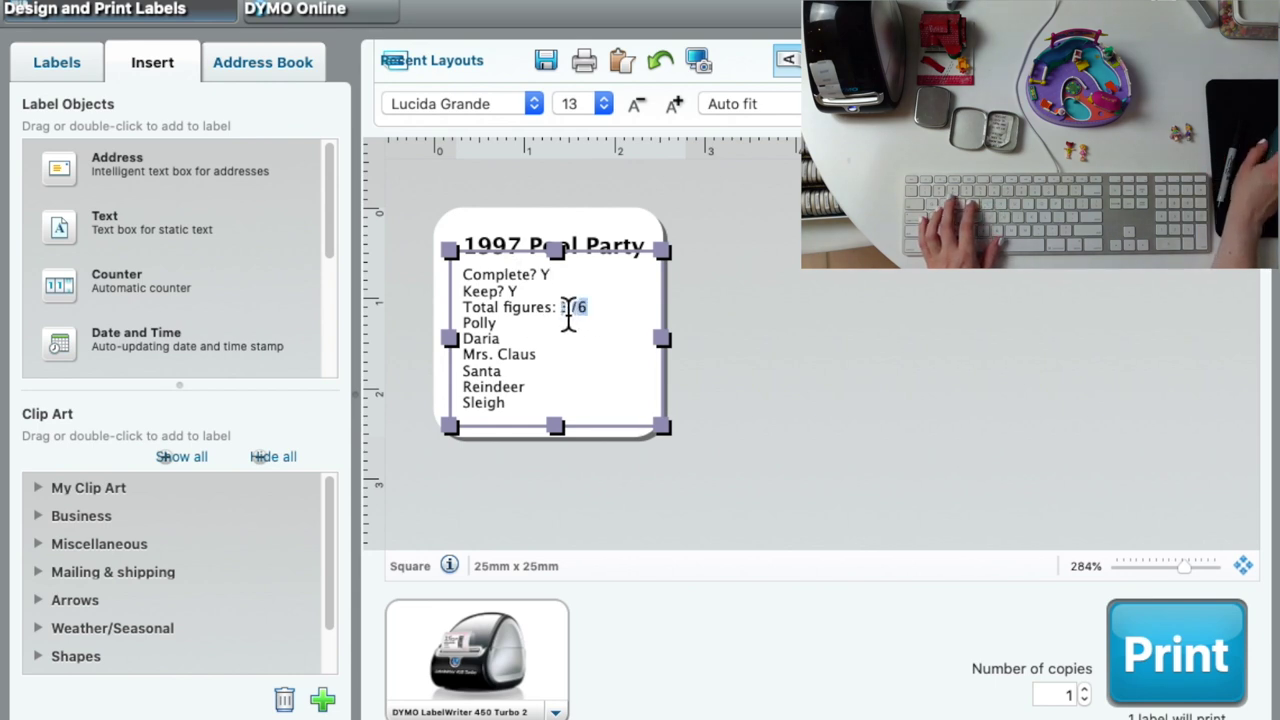
type("2/2")
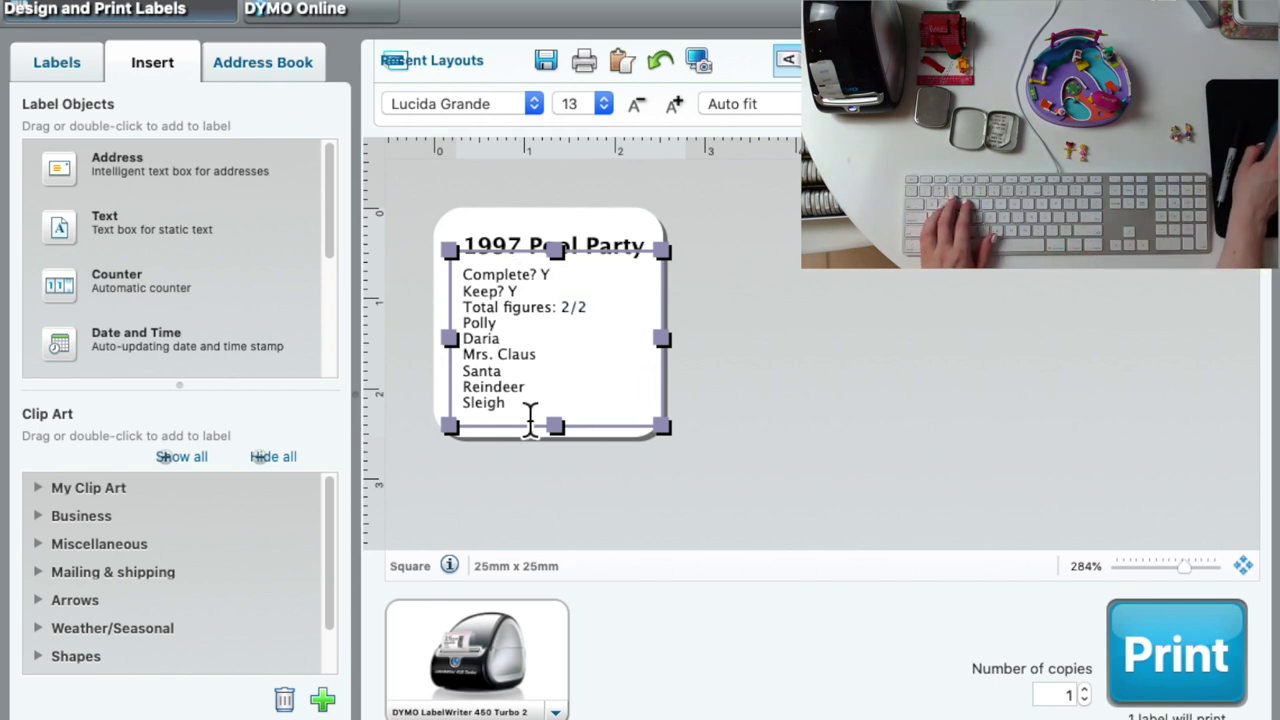
Step: Replace all figure names below Polly with "Lauren" and print one copy of the label
left_click_drag(530, 420, 461, 340)
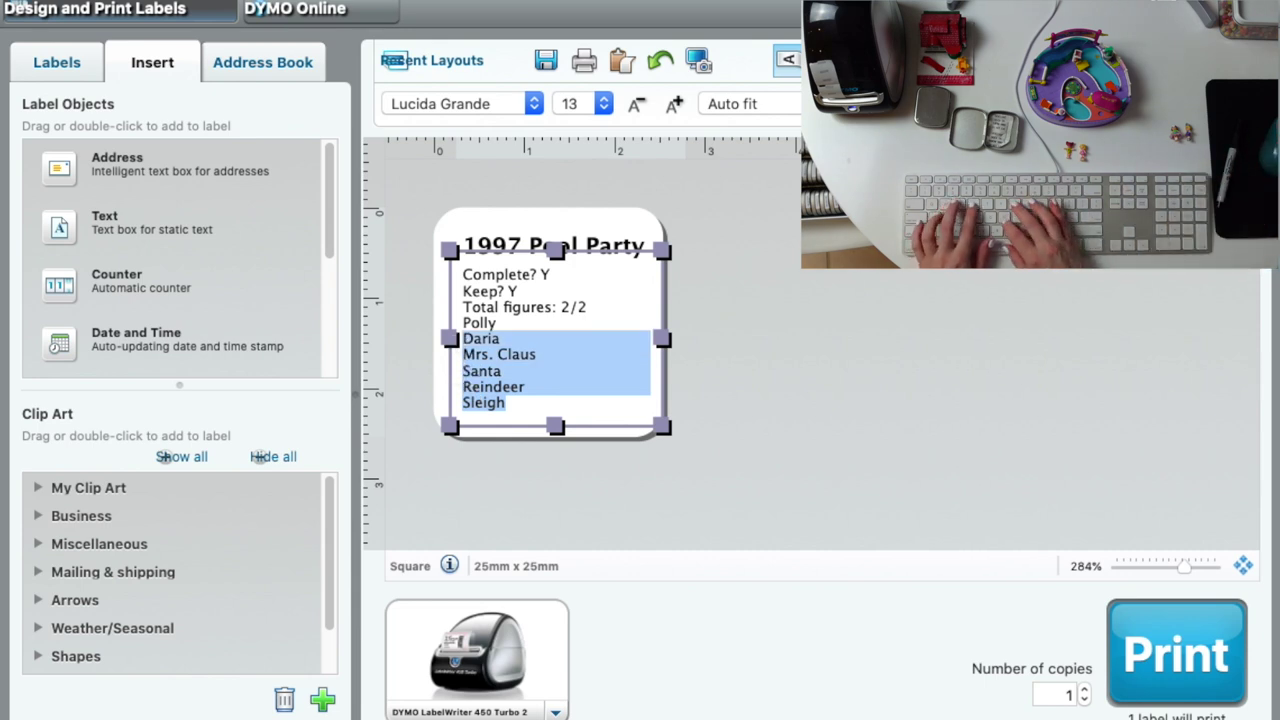
type("Lauren")
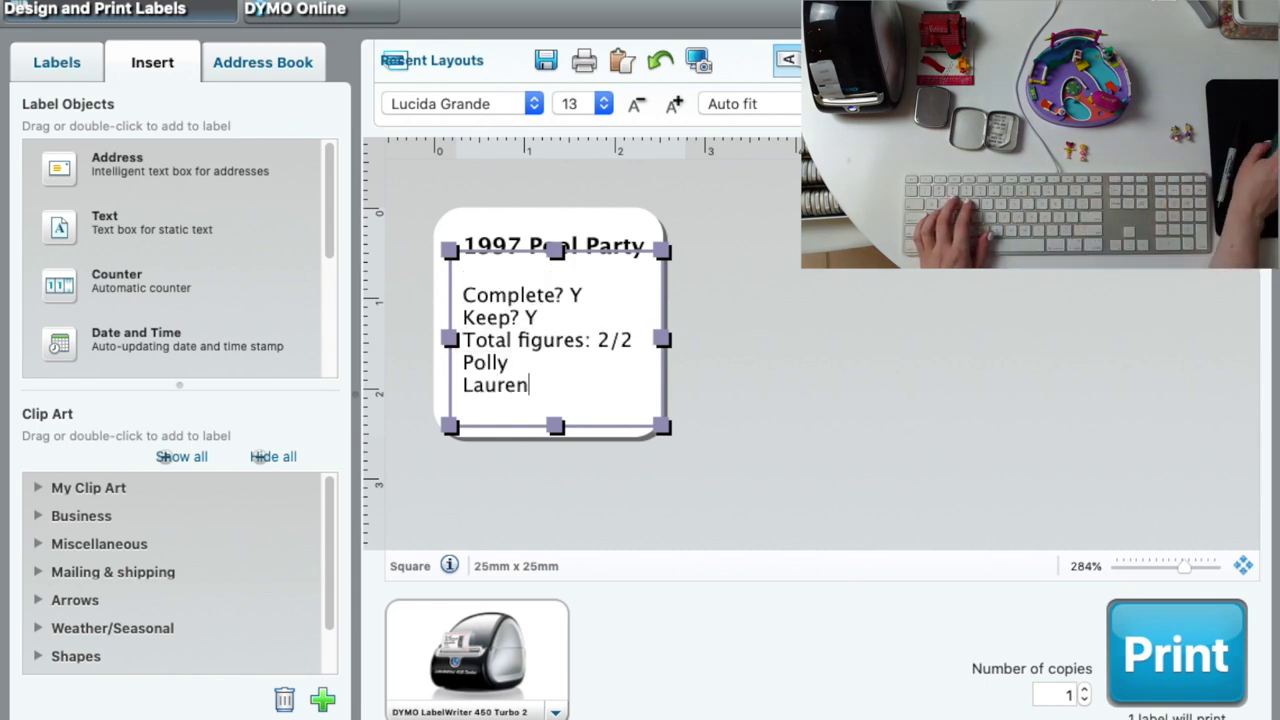
left_click(1143, 682)
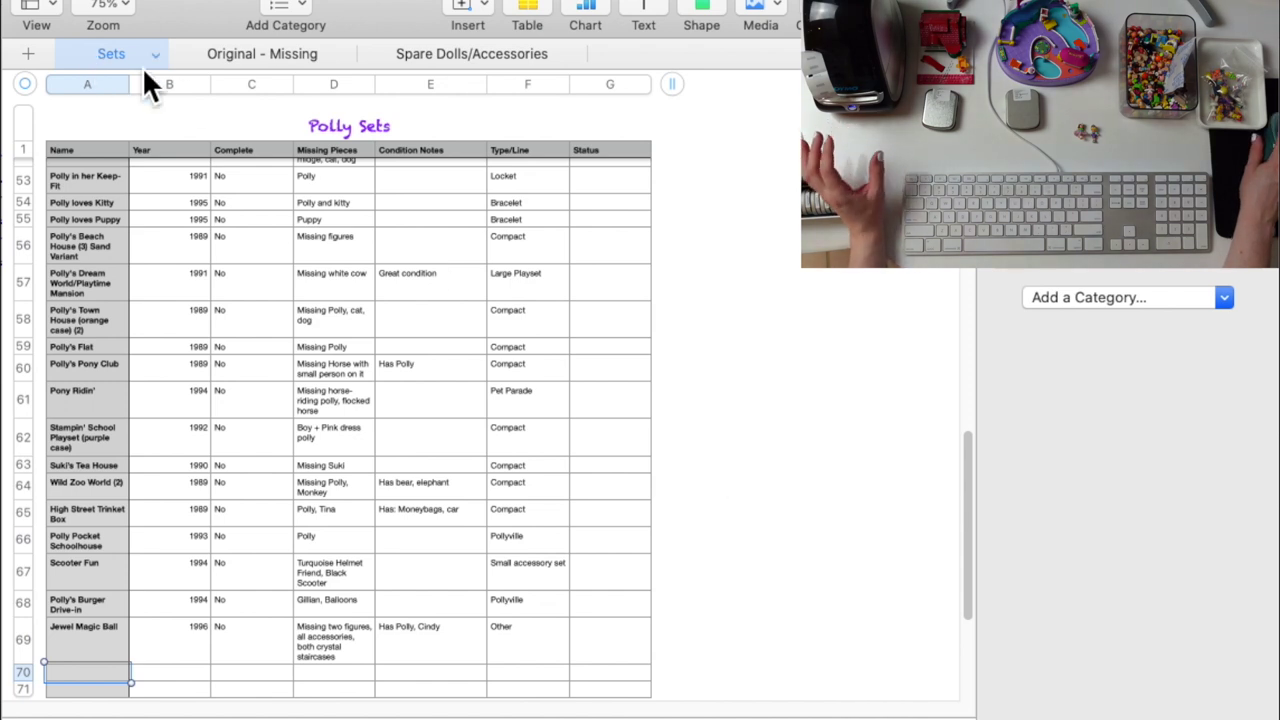
Step: Review the Polly Sets table from the first to the last entry, checking completeness, missing pieces and condition notes
scroll(462, 395, "up", 5)
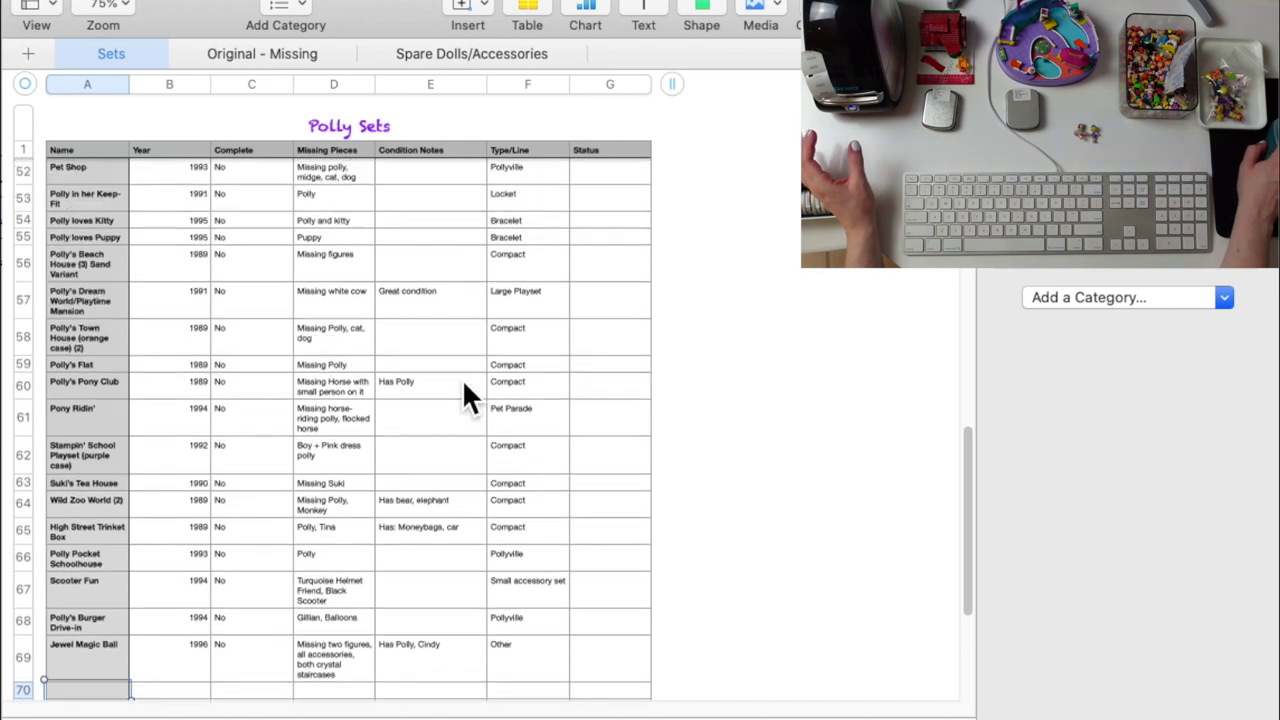
scroll(464, 383, "up", 15)
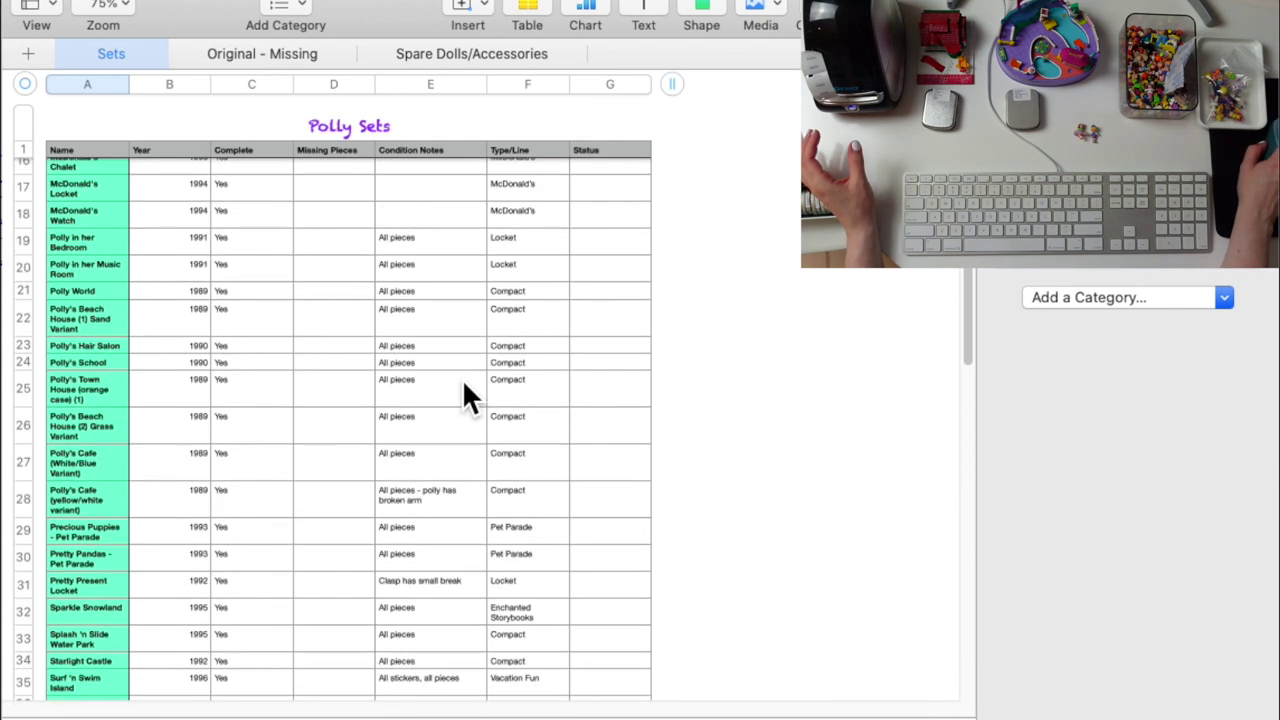
scroll(462, 378, "up", 2)
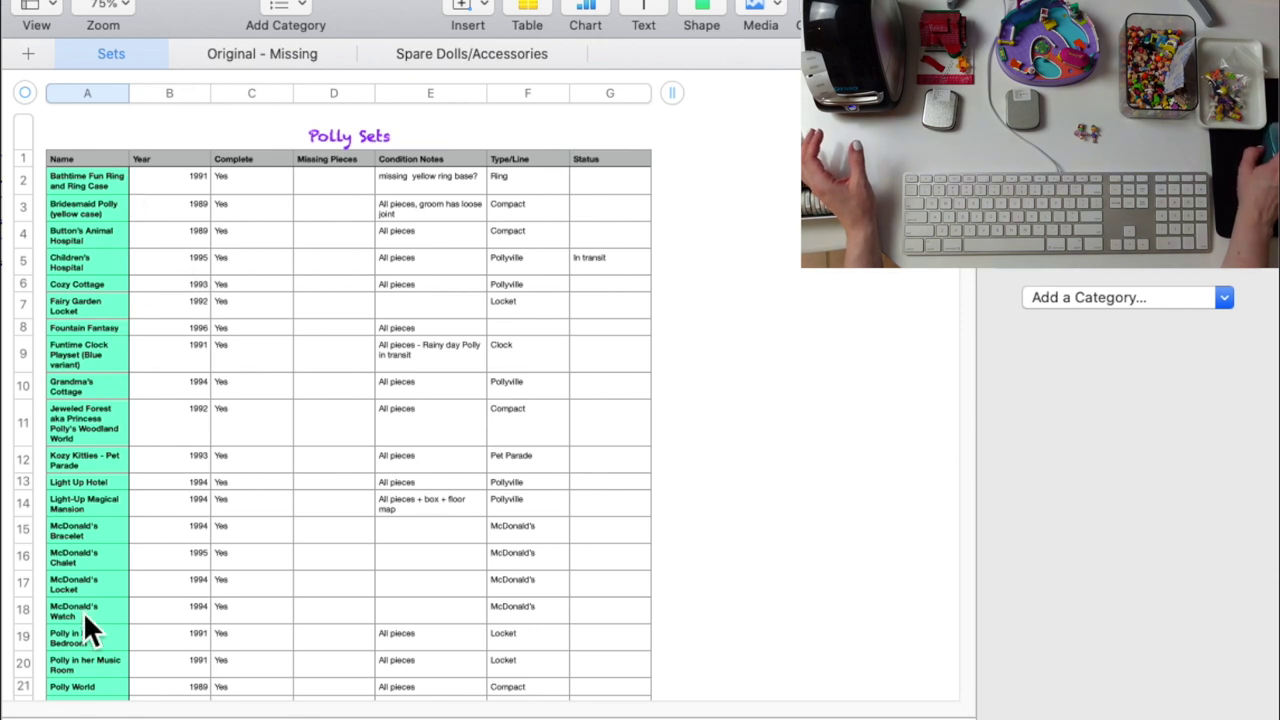
scroll(84, 608, "down", 1)
scroll(84, 612, "down", 15)
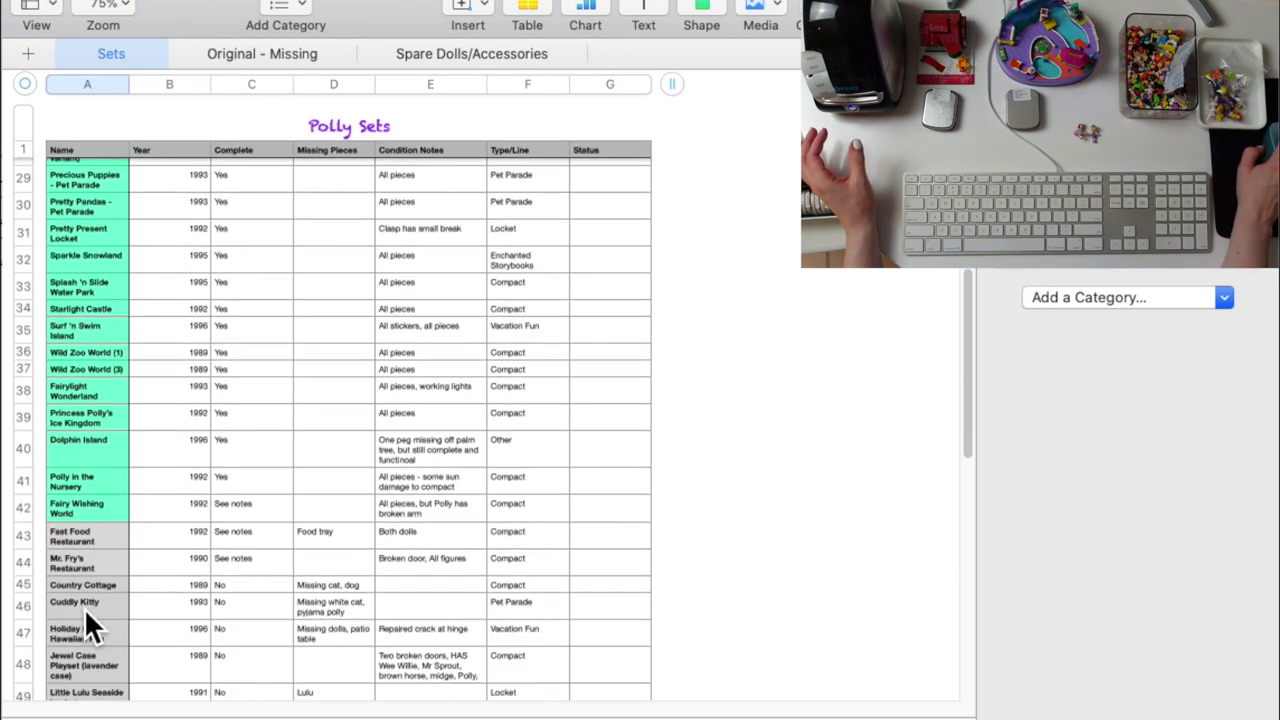
scroll(84, 615, "down", 3)
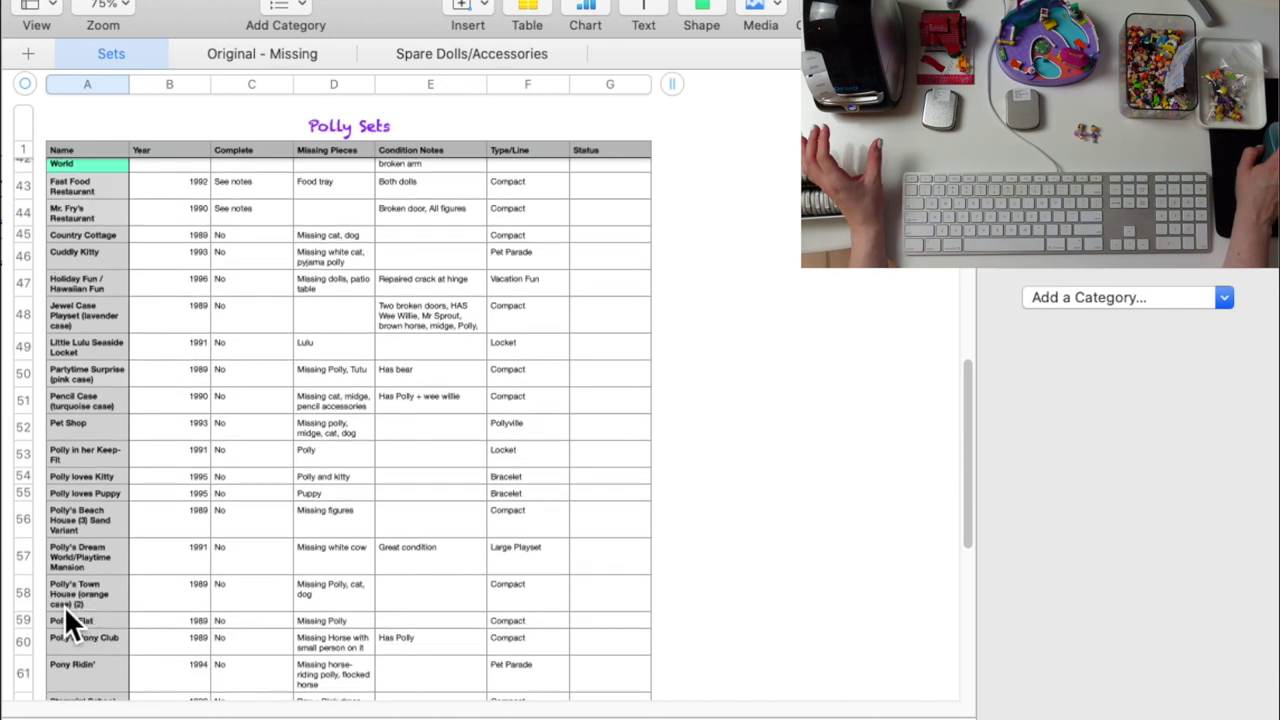
scroll(100, 612, "down", 6)
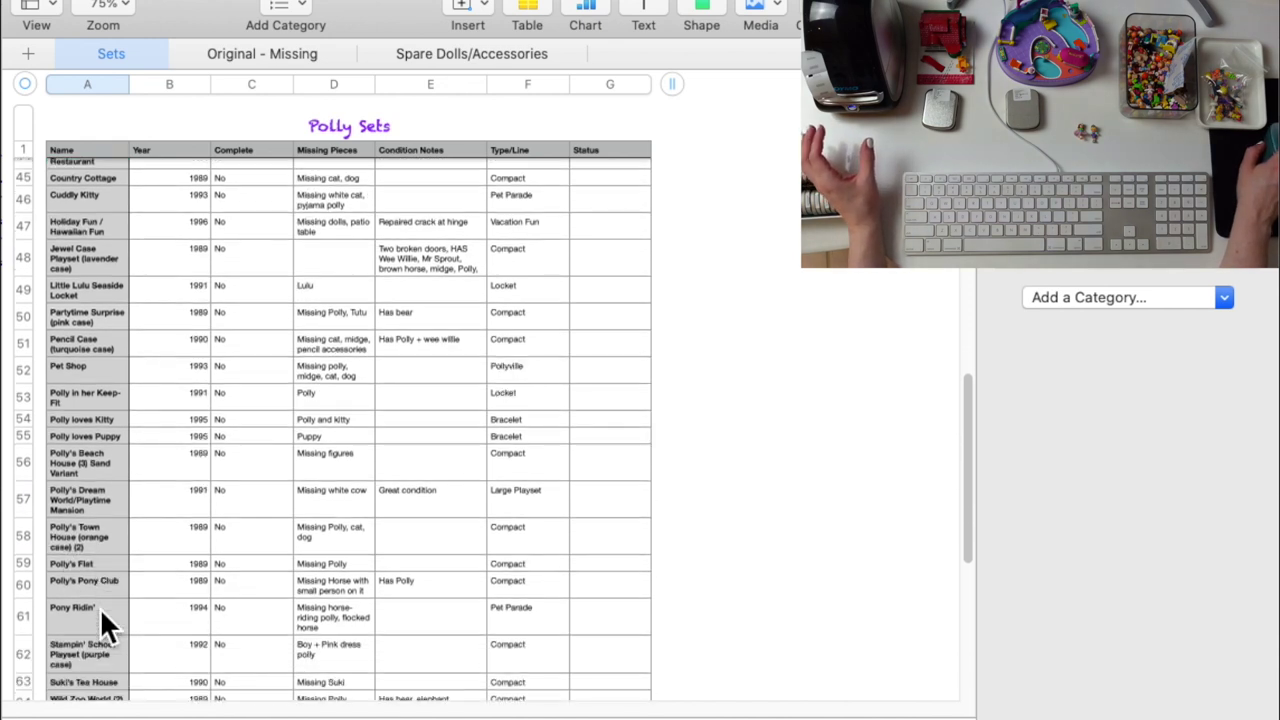
scroll(100, 608, "down", 5)
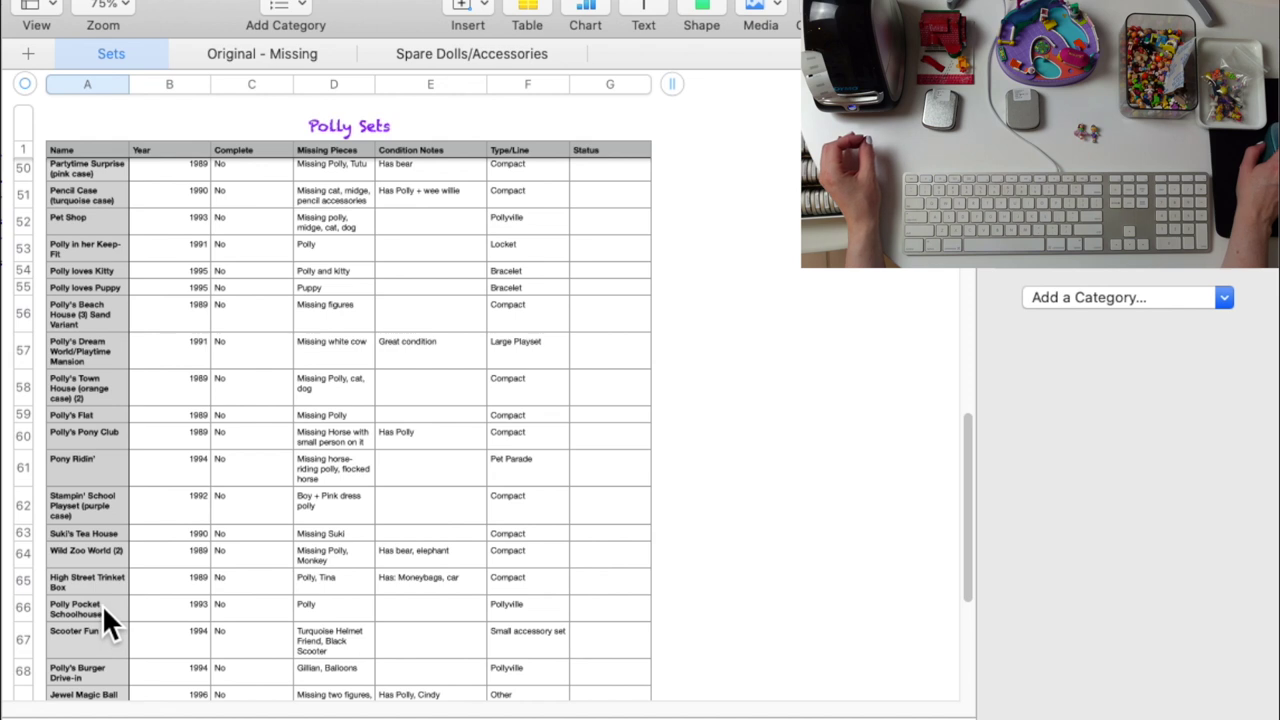
scroll(102, 604, "down", 2)
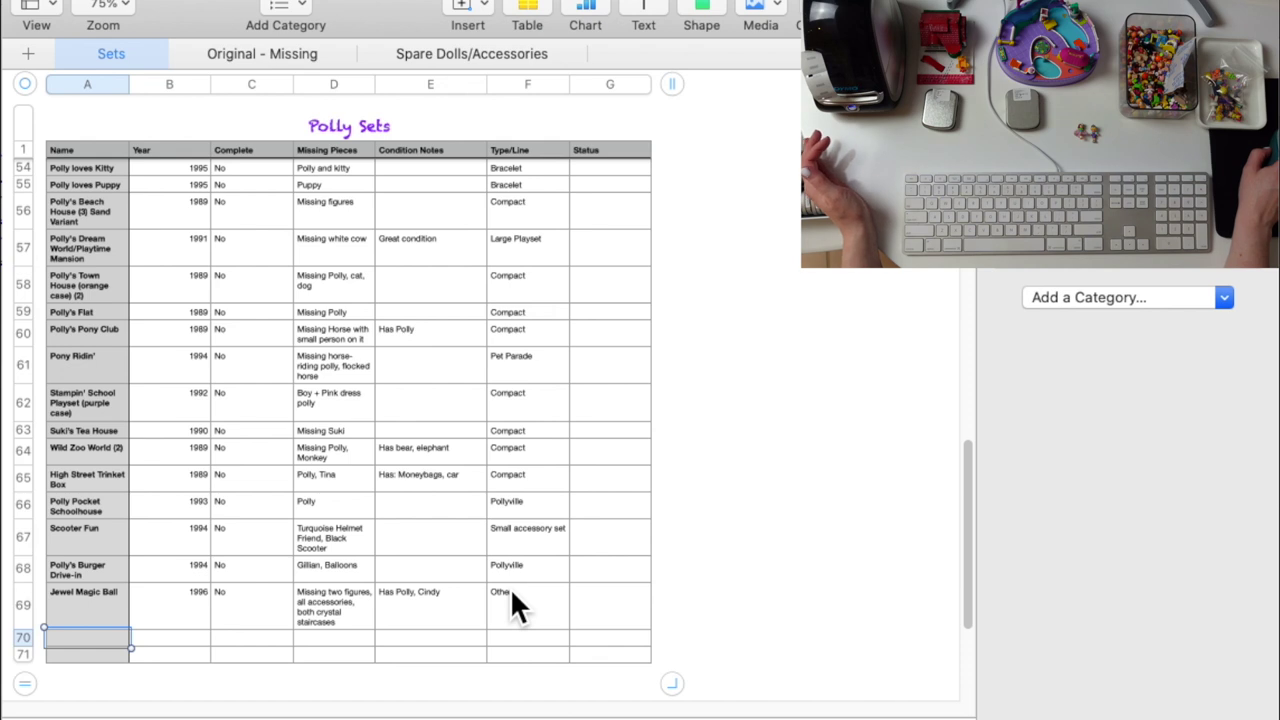
Step: View the Original - Missing sheet and browse the doll entries on the Spare Dolls/Accessories sheet
left_click(272, 58)
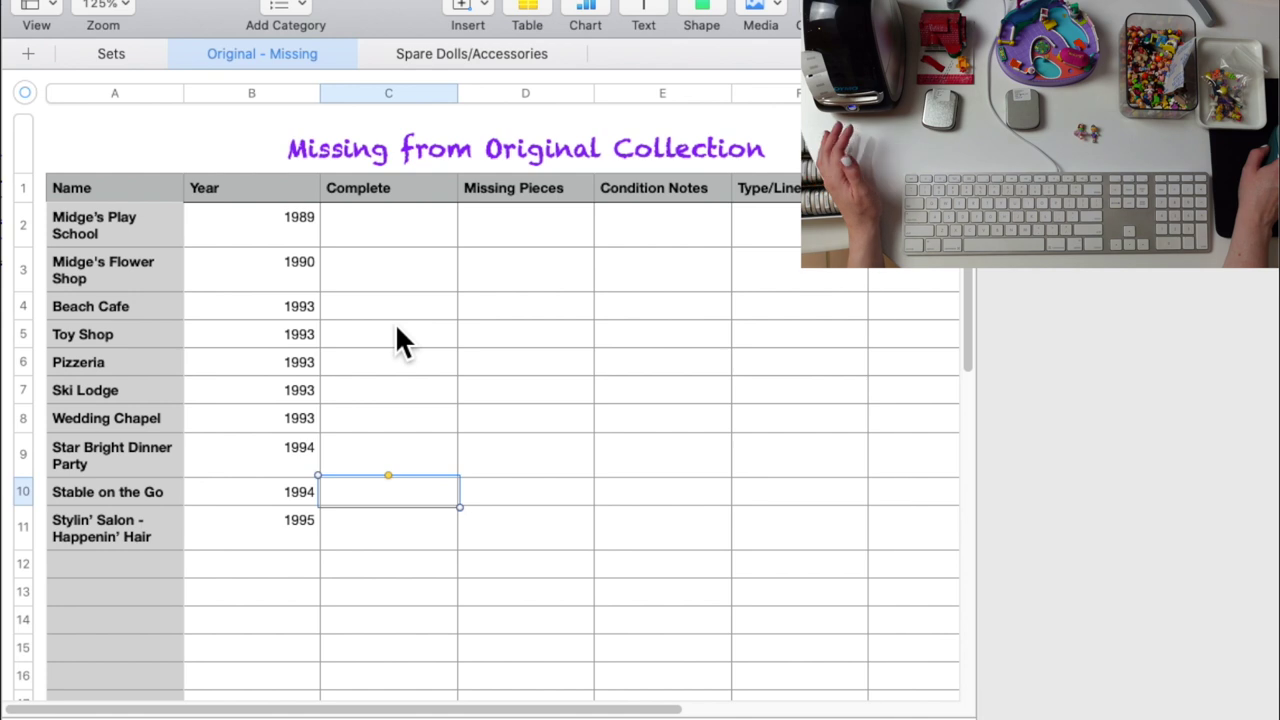
left_click(468, 52)
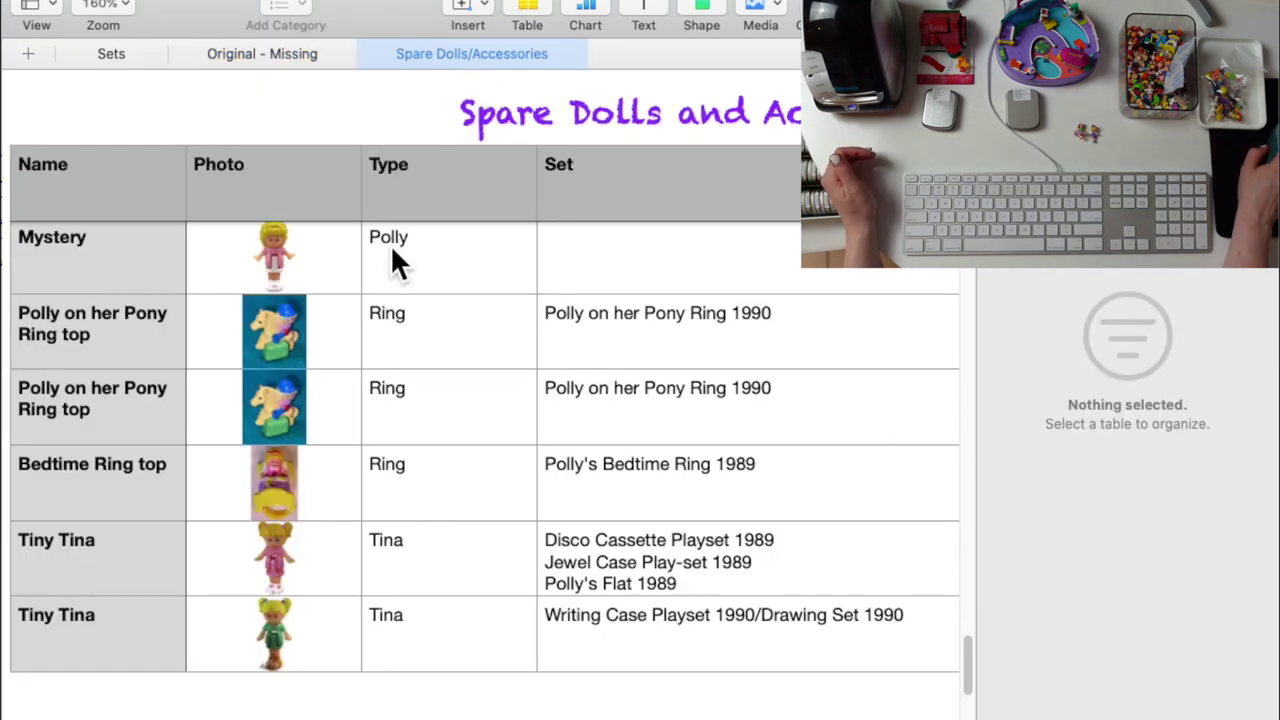
scroll(392, 252, "up", 10)
scroll(393, 253, "up", 15)
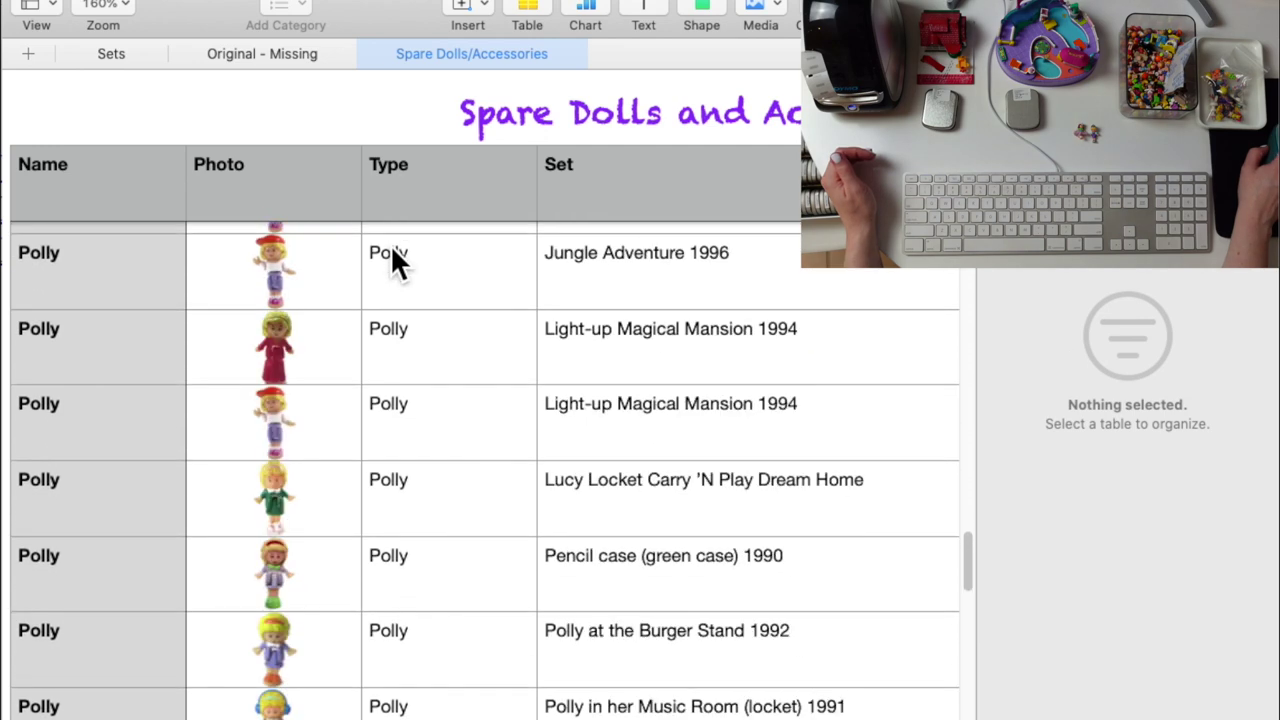
scroll(392, 252, "up", 12)
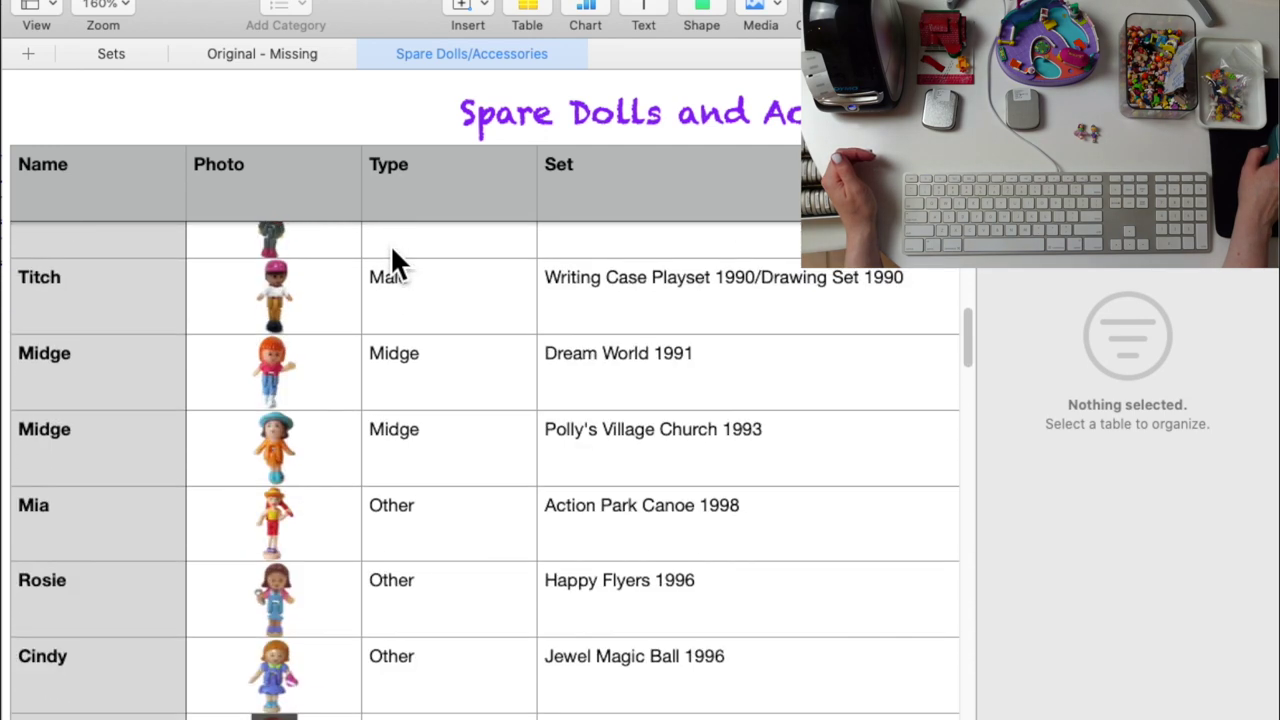